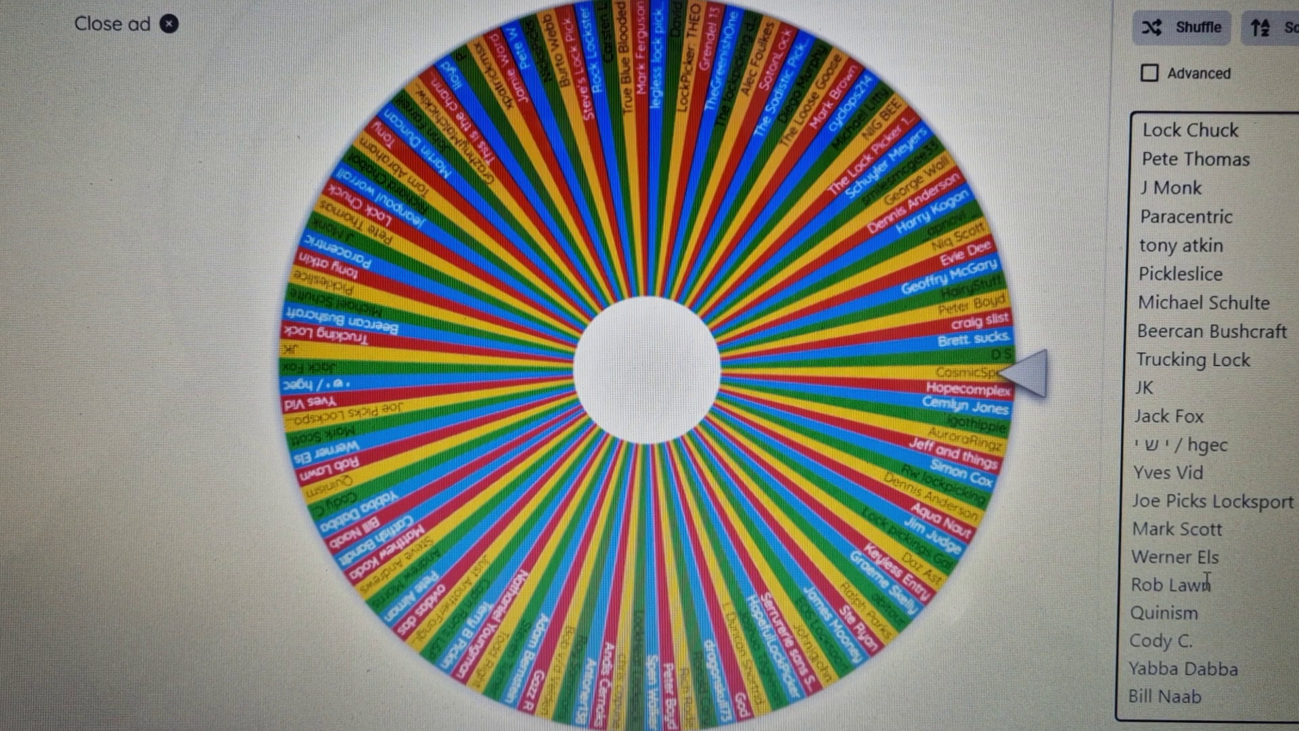
{"action": "scroll", "coordinate": [1207, 581], "scroll_direction": "up", "scroll_amount": 2}
{"action": "scroll", "coordinate": [1207, 581], "scroll_direction": "up", "scroll_amount": 5}
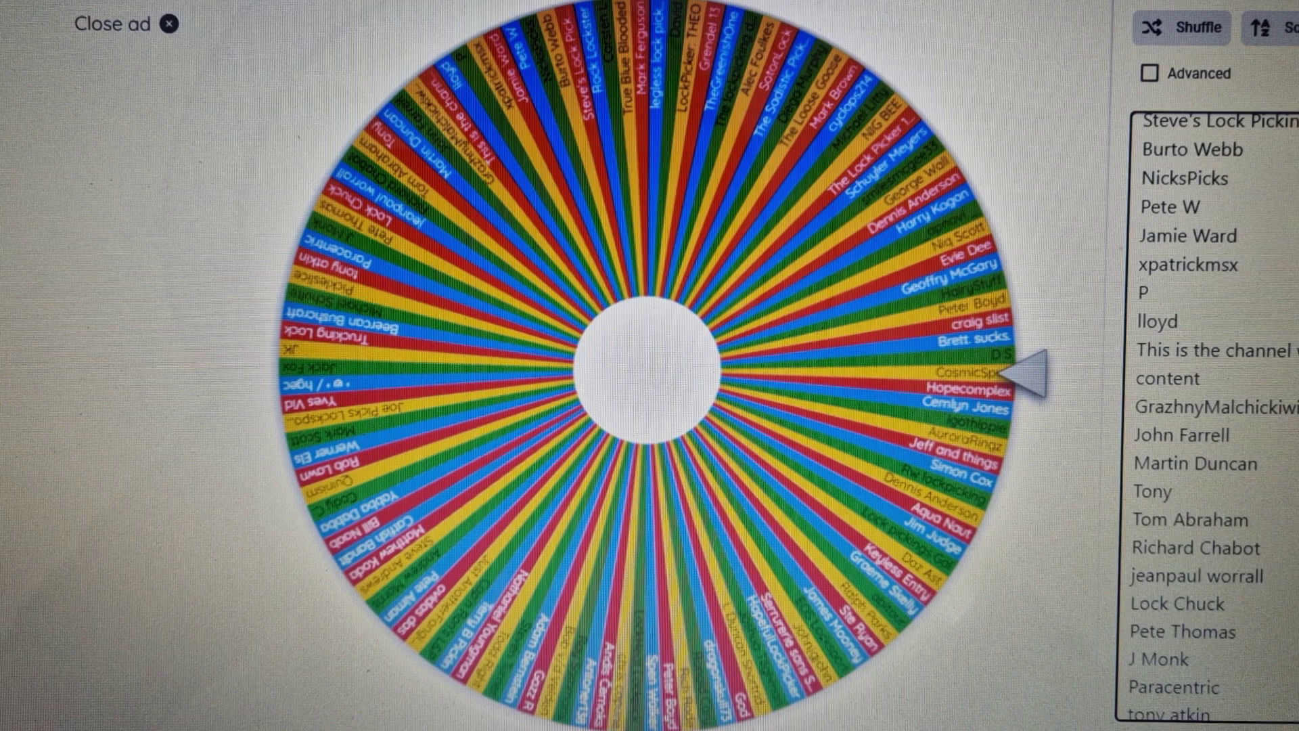
{"action": "scroll", "coordinate": [1207, 407], "scroll_direction": "up", "scroll_amount": 3}
{"action": "scroll", "coordinate": [1207, 406], "scroll_direction": "up", "scroll_amount": 3}
{"action": "scroll", "coordinate": [1207, 406], "scroll_direction": "up", "scroll_amount": 3}
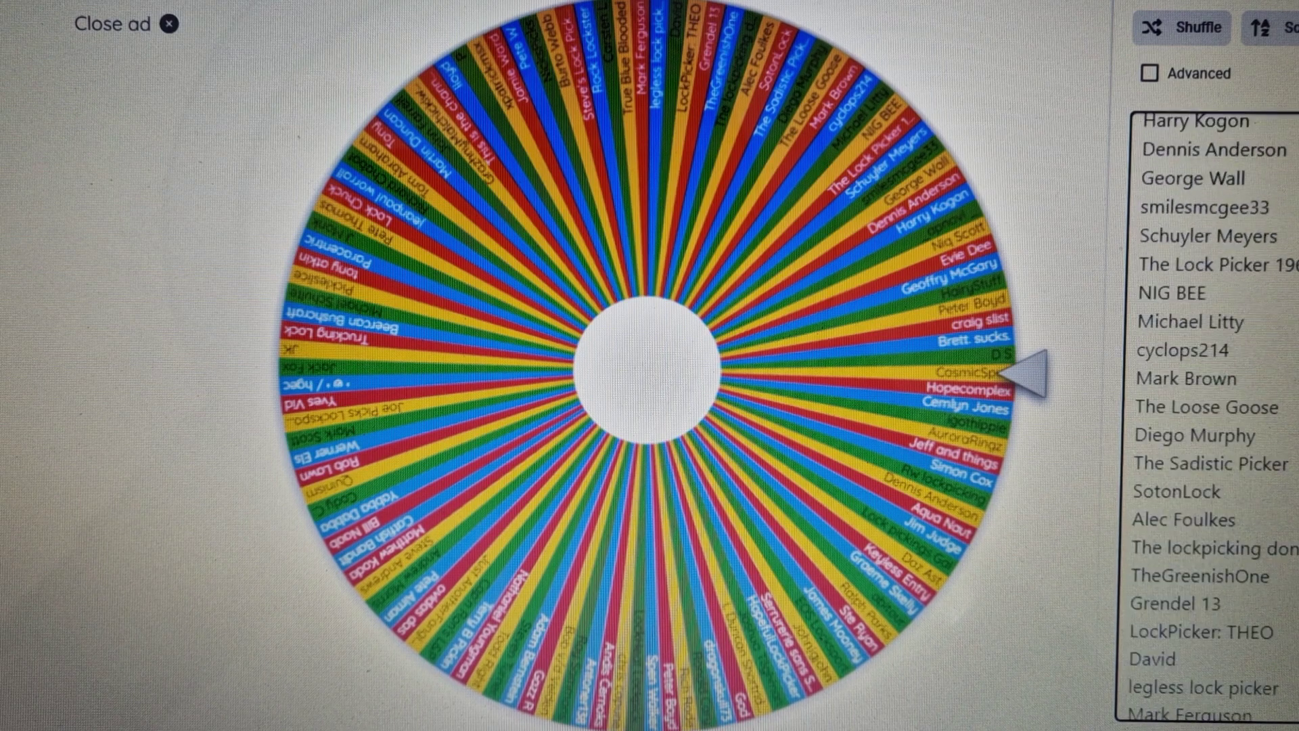
{"action": "scroll", "coordinate": [1208, 406], "scroll_direction": "up", "scroll_amount": 3}
{"action": "scroll", "coordinate": [1207, 406], "scroll_direction": "up", "scroll_amount": 3}
{"action": "scroll", "coordinate": [1208, 406], "scroll_direction": "up", "scroll_amount": 3}
{"action": "scroll", "coordinate": [1207, 407], "scroll_direction": "up", "scroll_amount": 2}
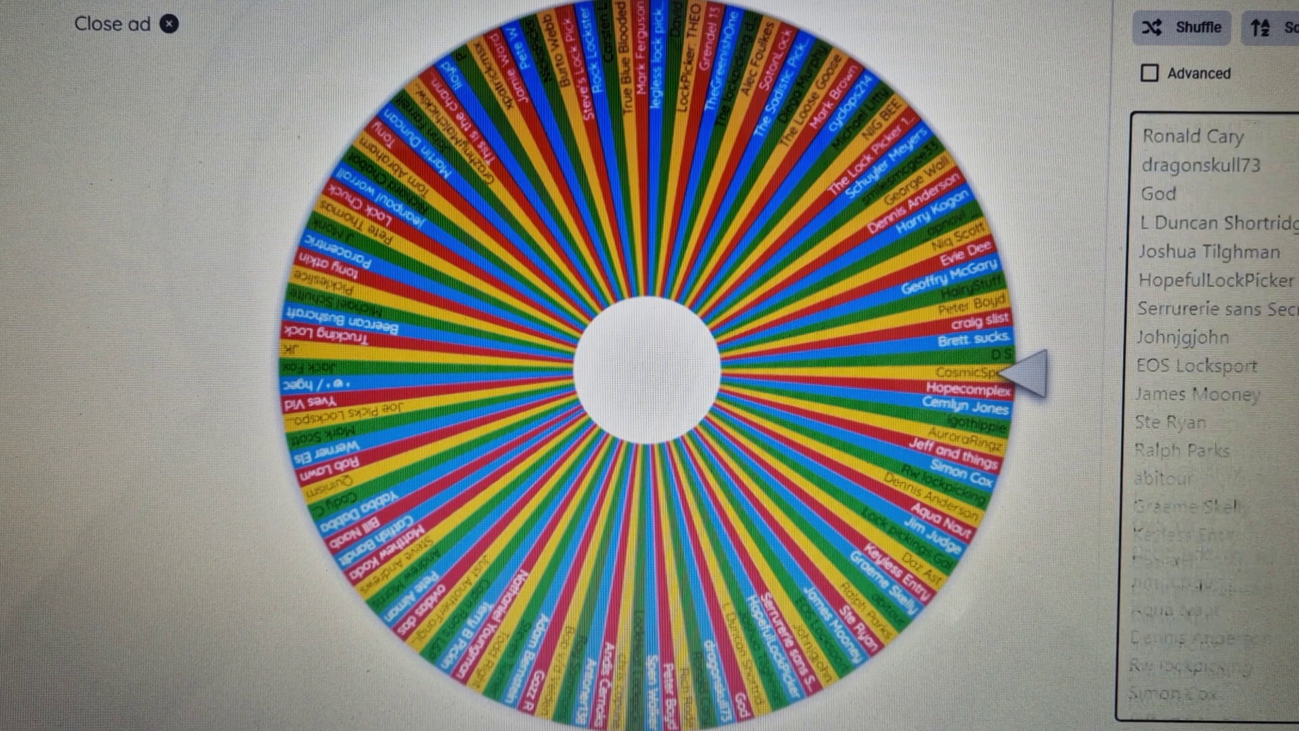
{"action": "scroll", "coordinate": [1208, 406], "scroll_direction": "up", "scroll_amount": 4}
{"action": "scroll", "coordinate": [1207, 406], "scroll_direction": "up", "scroll_amount": 2}
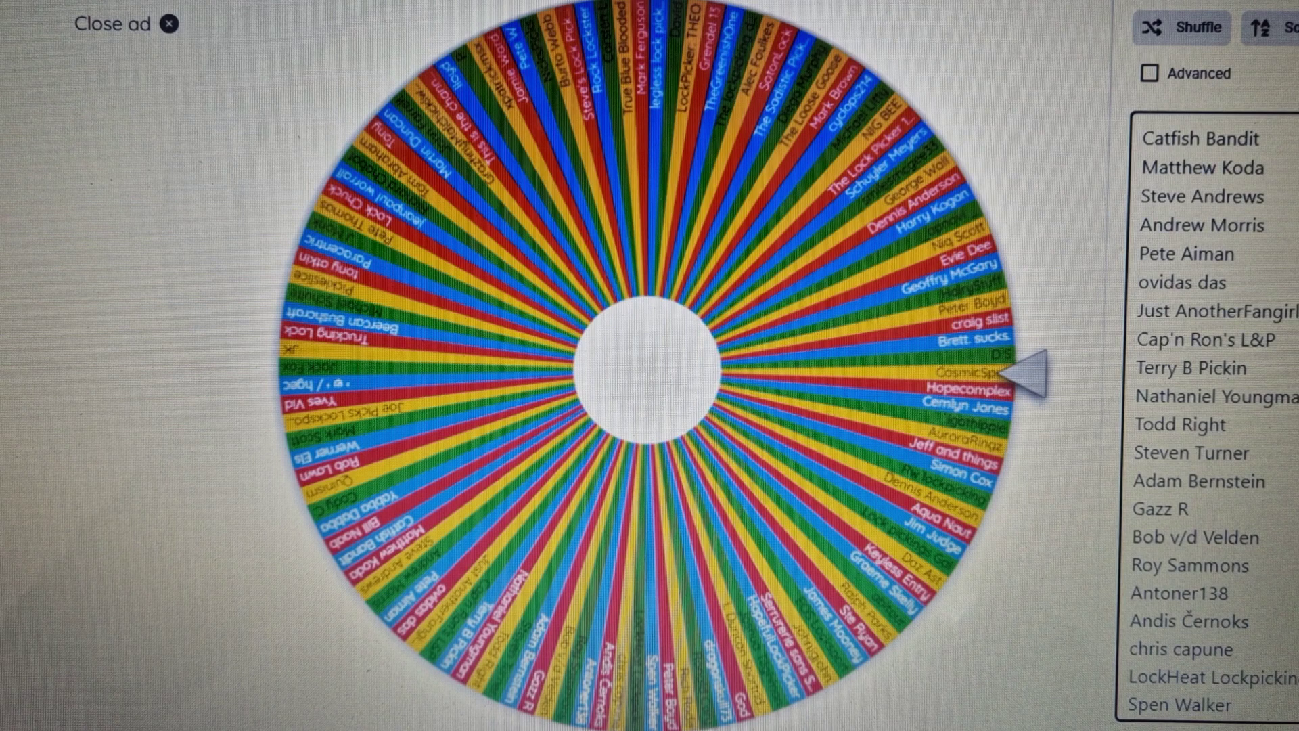
Step: Hide the entries panel and spin the wheel, drawing Trucking Lock as the winner
{"action": "left_click", "coordinate": [930, 188]}
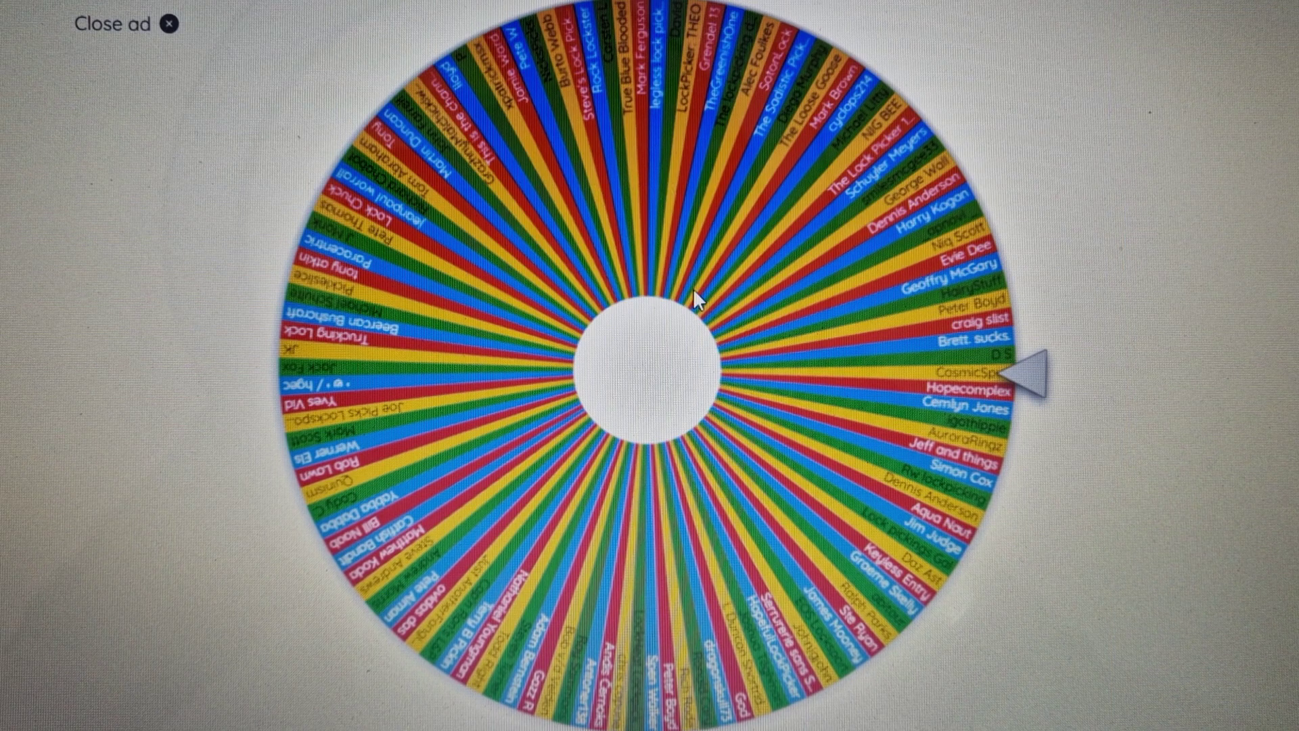
{"action": "left_click", "coordinate": [646, 370]}
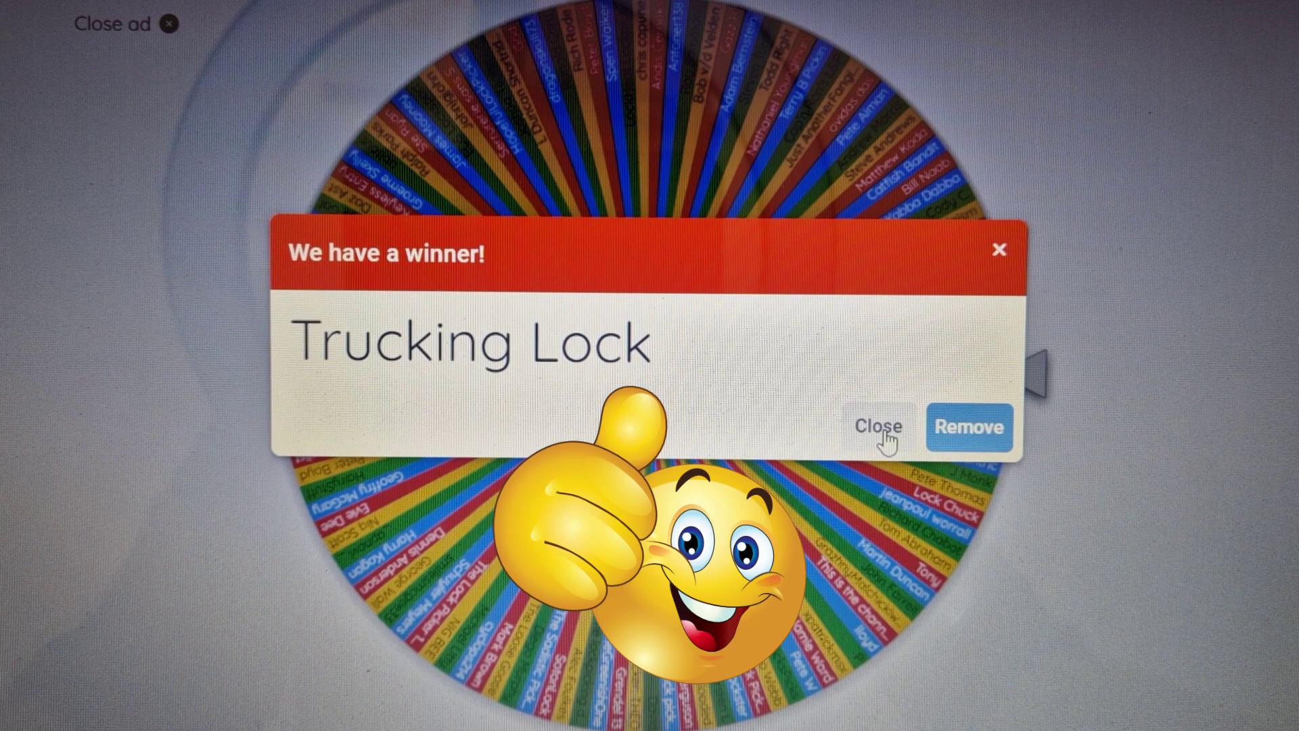
Step: Dismiss the Trucking Lock announcement and spin again, drawing Steve's Lock Picking as runner-up
{"action": "left_click", "coordinate": [886, 433]}
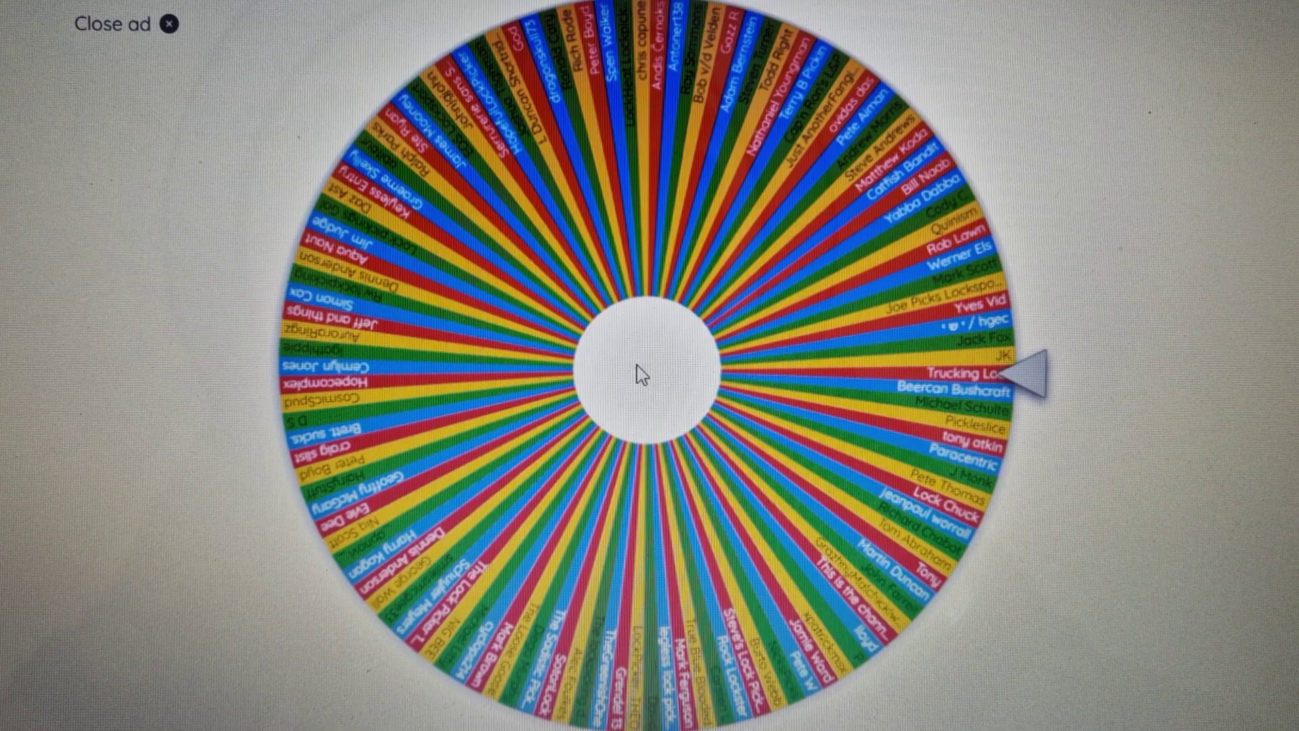
{"action": "left_click", "coordinate": [642, 375]}
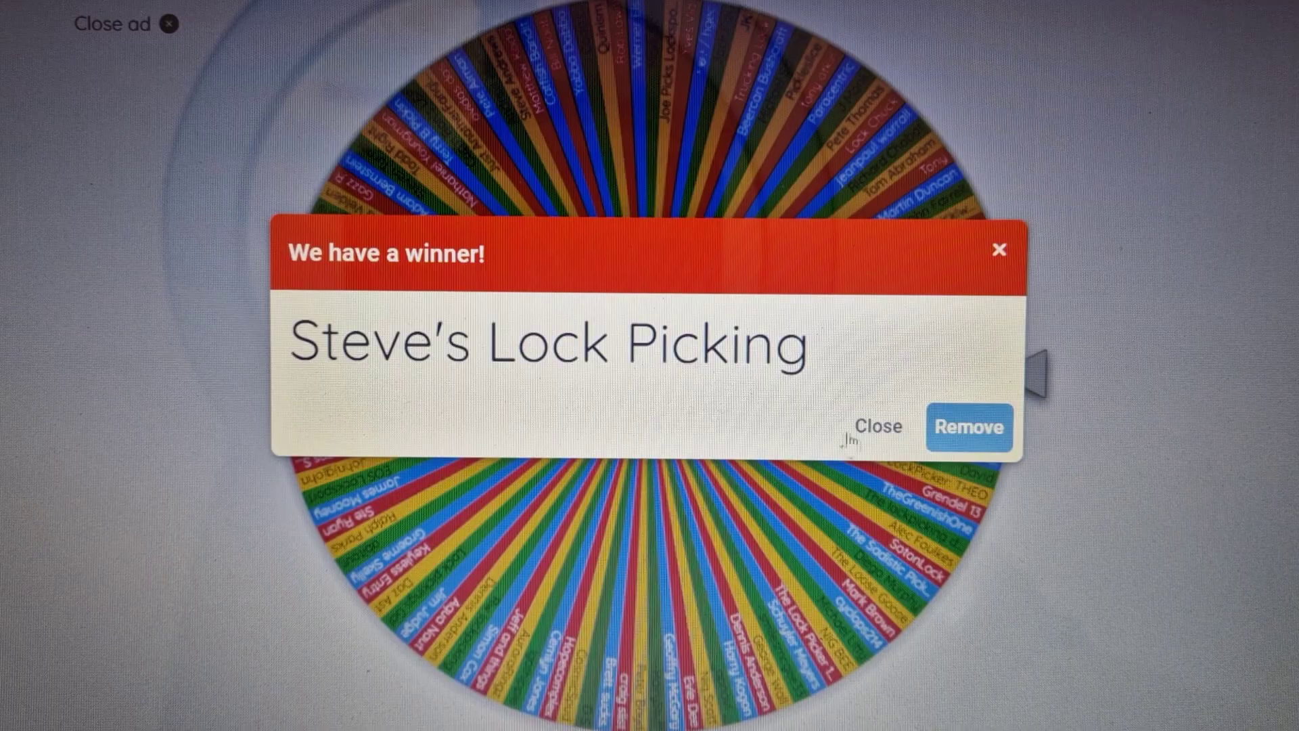
Step: Dismiss the Steve's Lock Picking winner announcement ahead of the third draw
{"action": "left_click", "coordinate": [886, 429]}
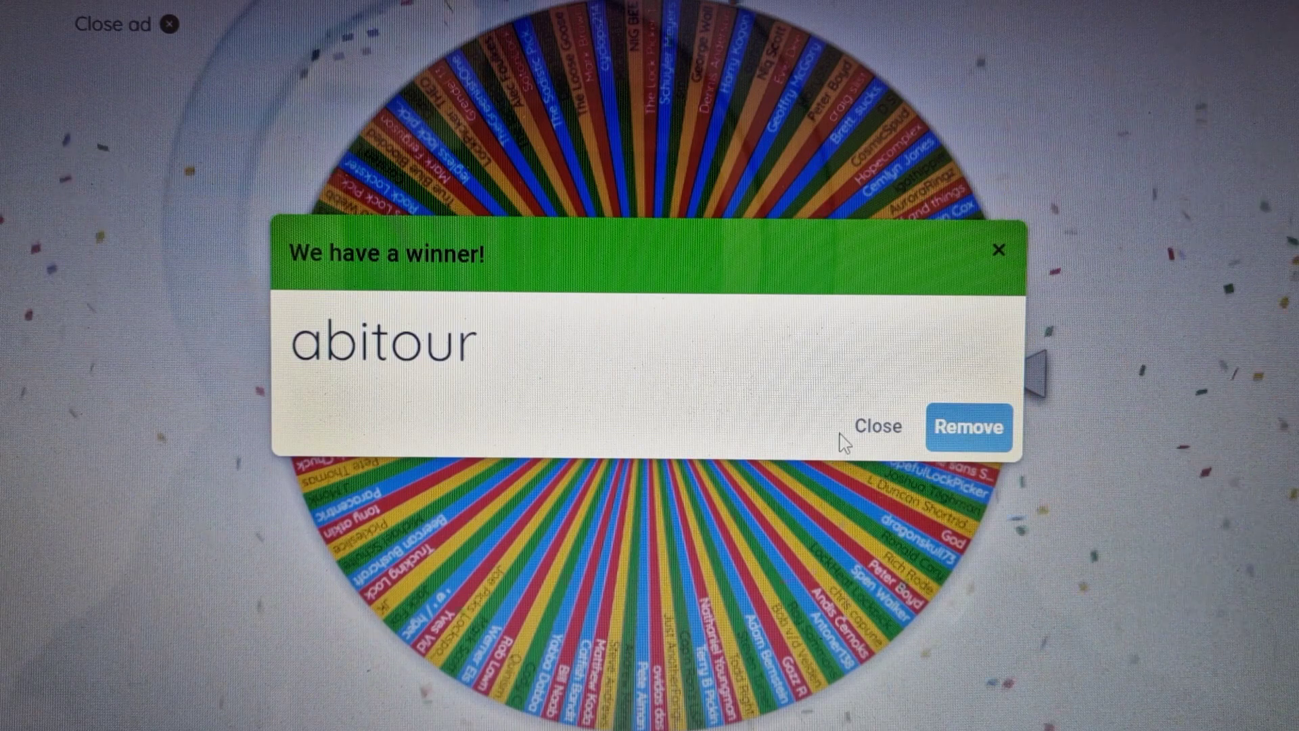
Step: Dismiss the abitour winner announcement to show the full wheel again
{"action": "left_click", "coordinate": [879, 427]}
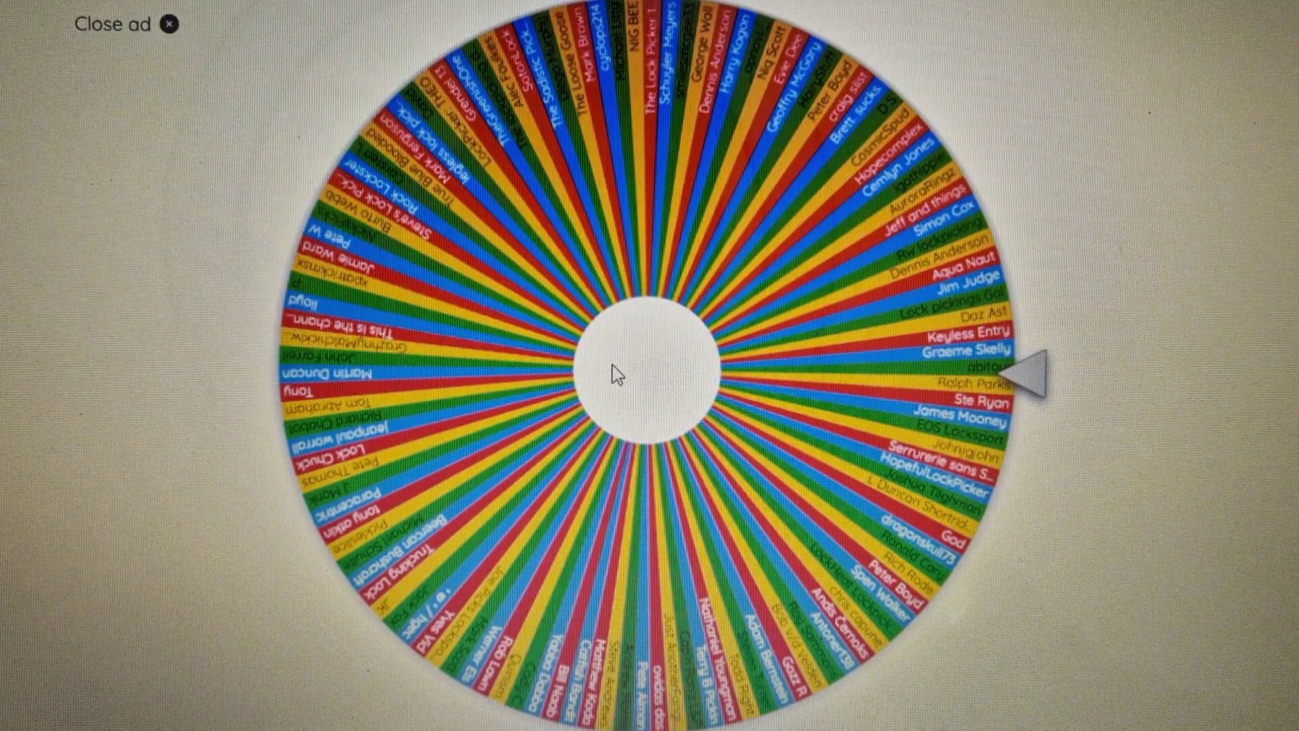